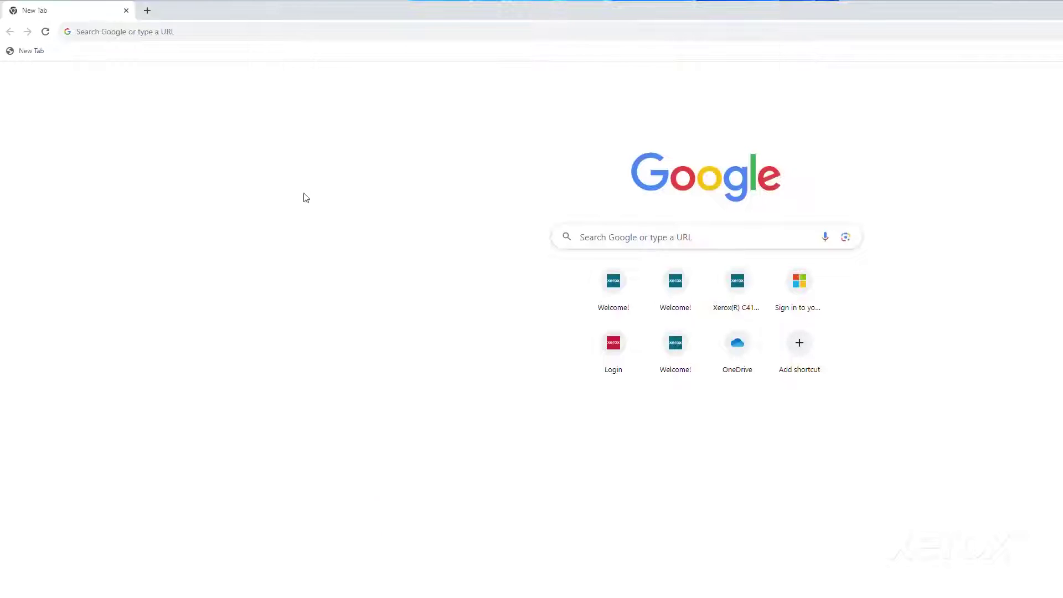
Step: Load the printer's IP address and sign in with the administrator user ID and password
click(265, 34)
text(10.8.)
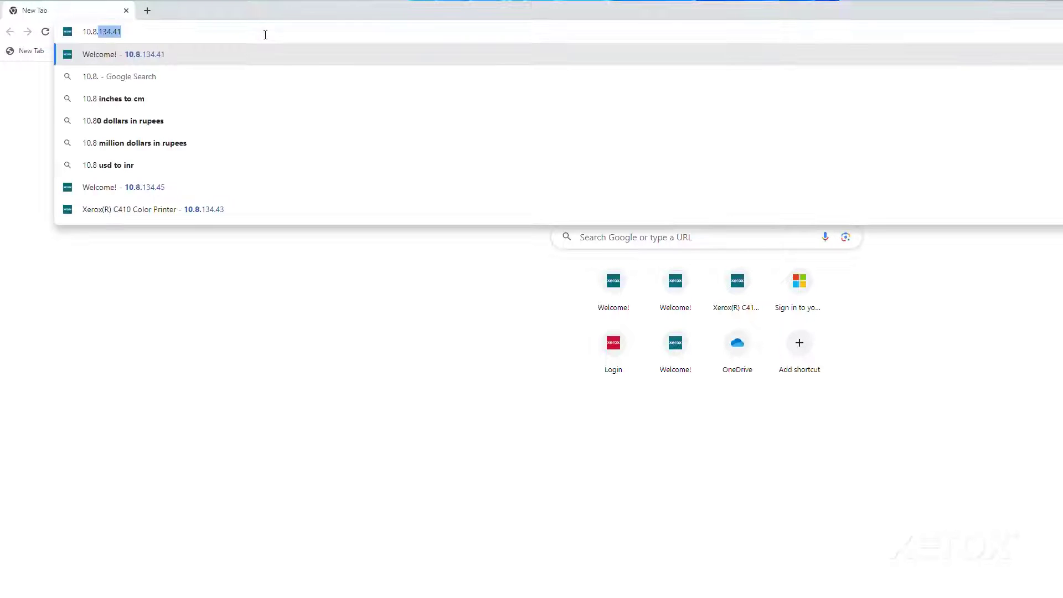
text(134.45)
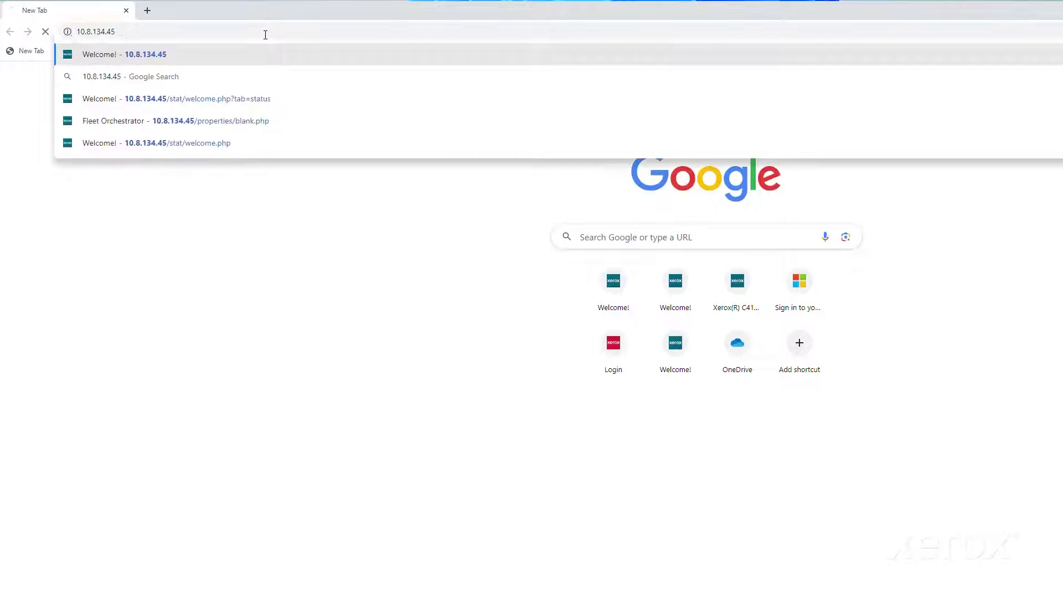
key(Return)
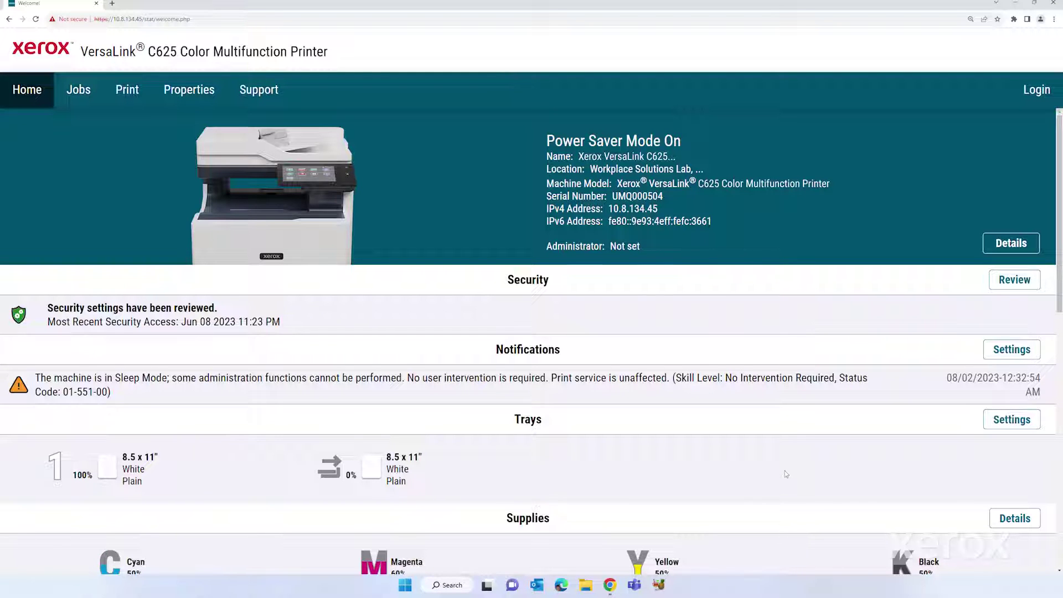
click(1034, 89)
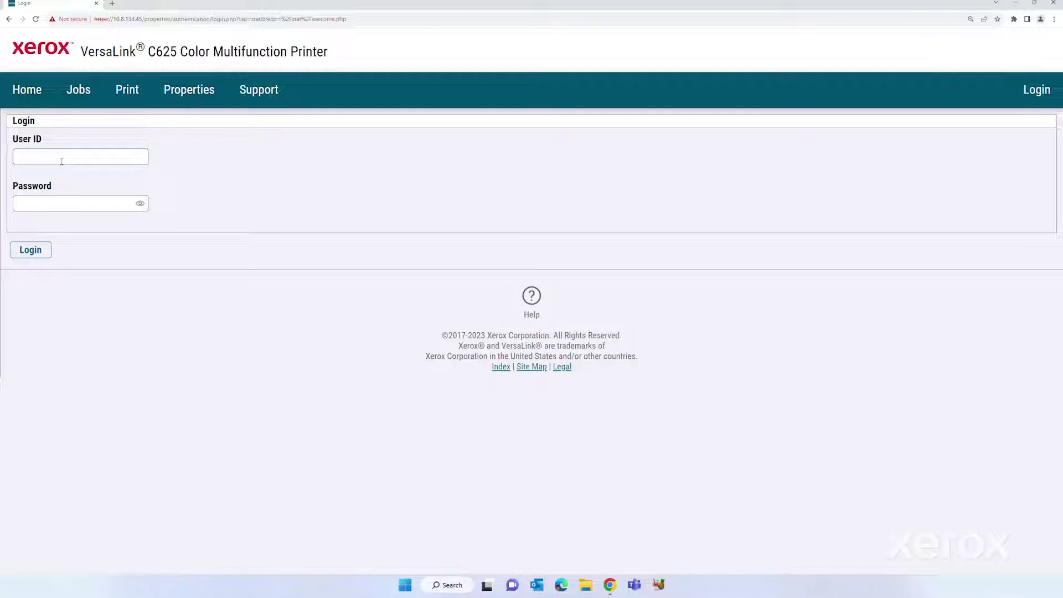
click(61, 161)
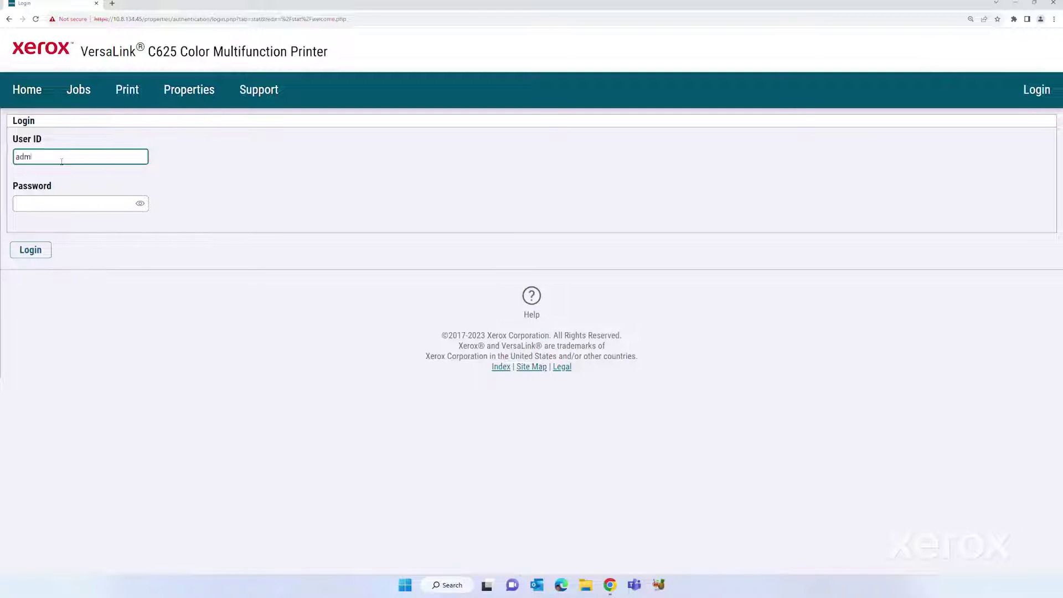
click(59, 203)
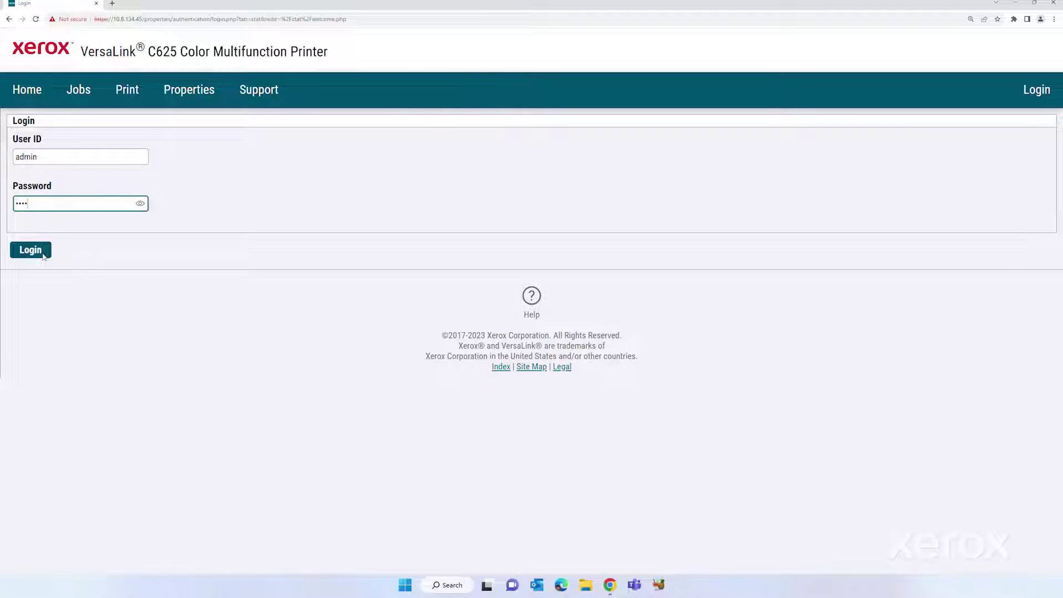
click(42, 255)
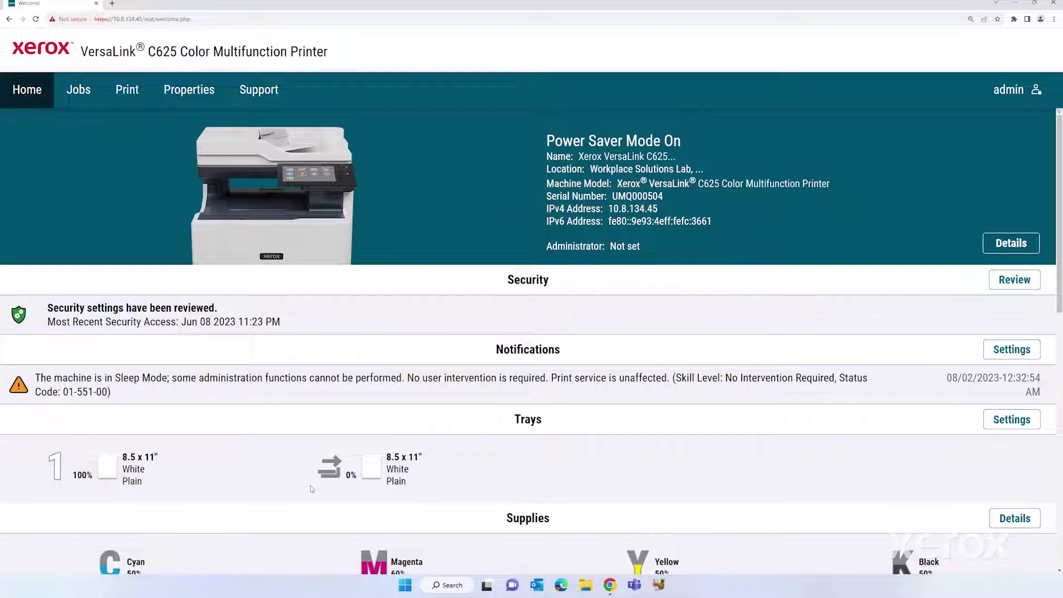
Step: Navigate Properties > Apps > Email > Setup and edit the SMTP row
click(187, 91)
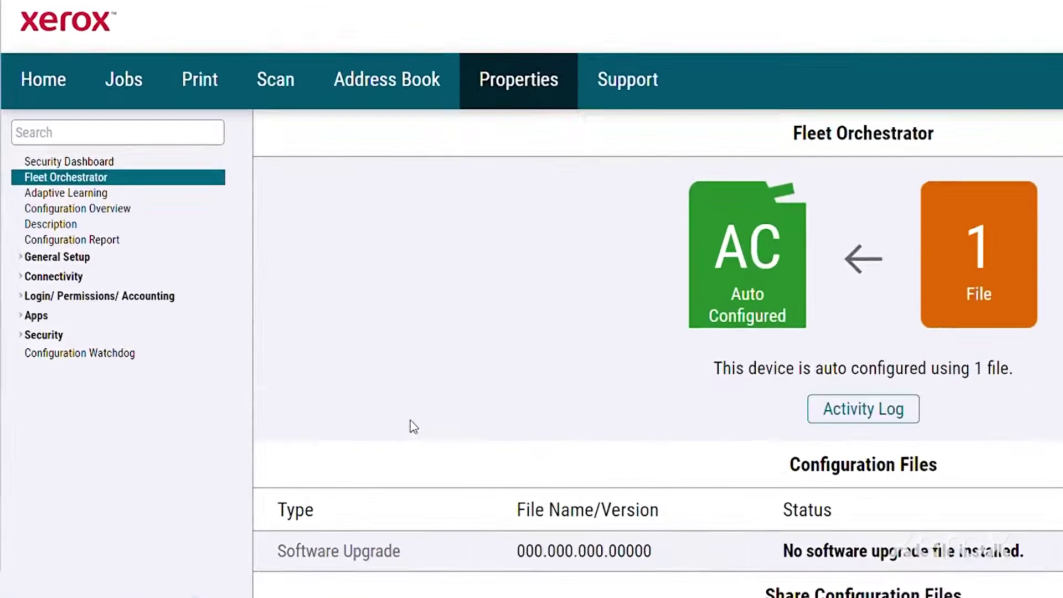
click(31, 323)
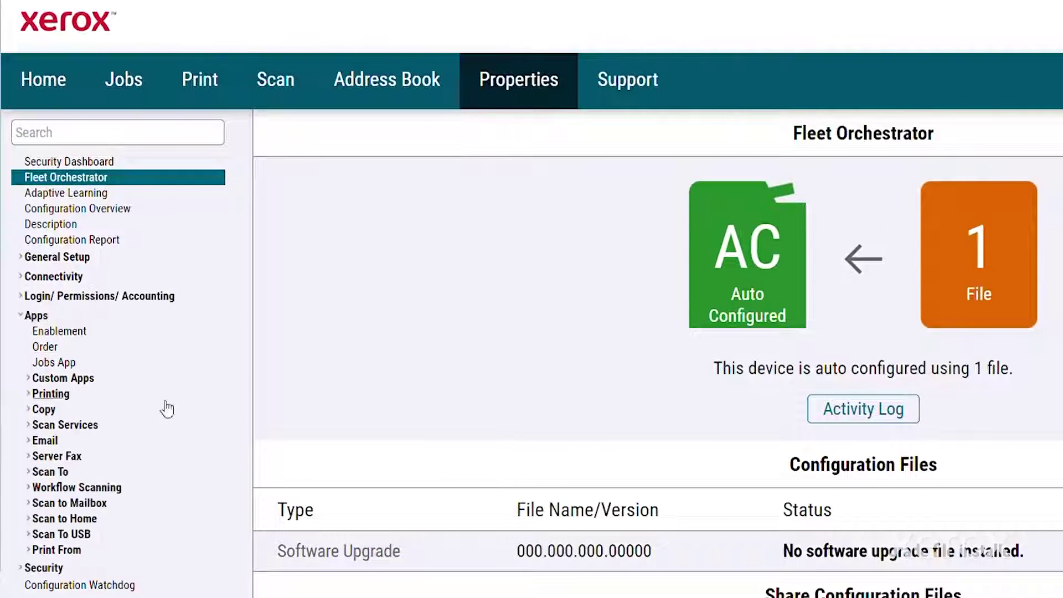
click(46, 441)
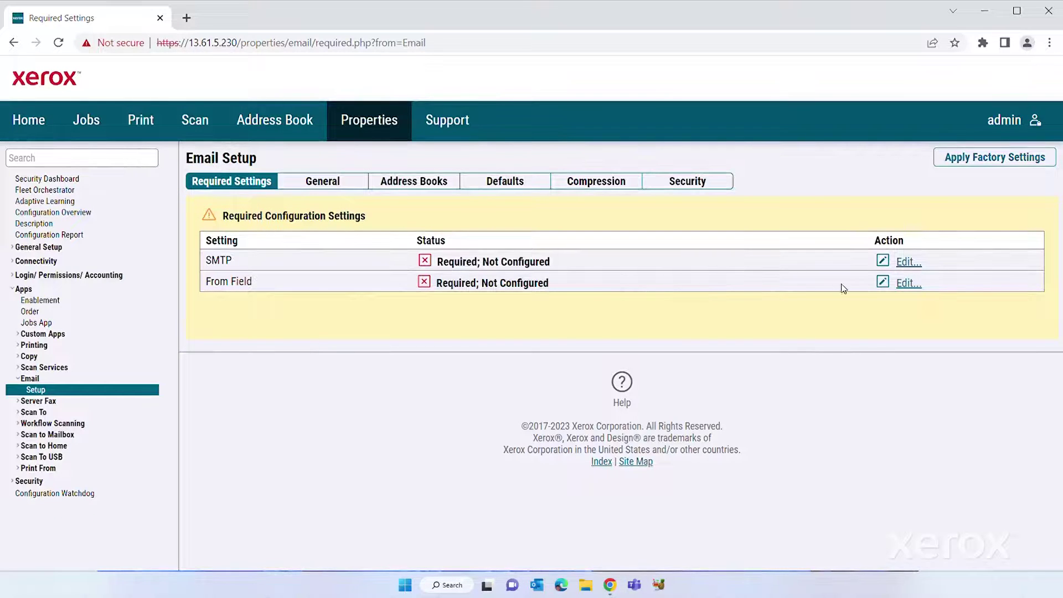
click(908, 264)
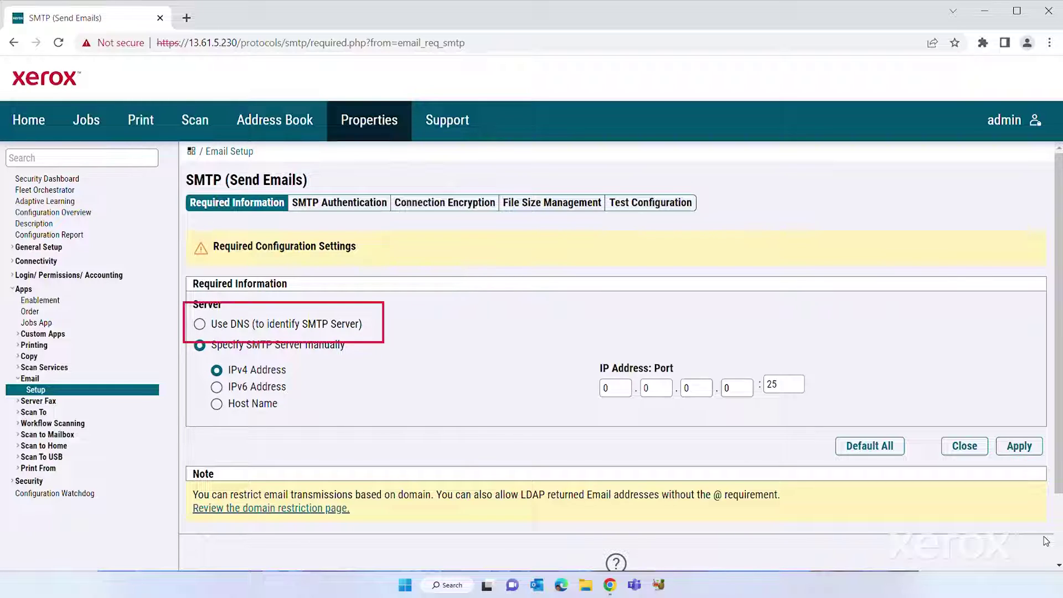
Step: Choose to specify the SMTP server manually by IPv4 address
click(199, 324)
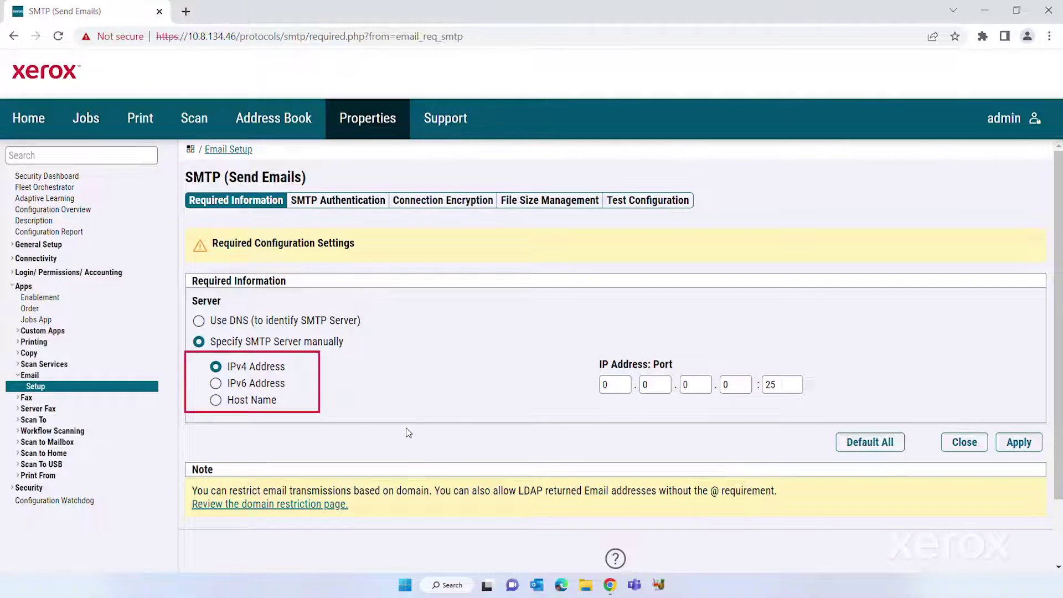
click(216, 384)
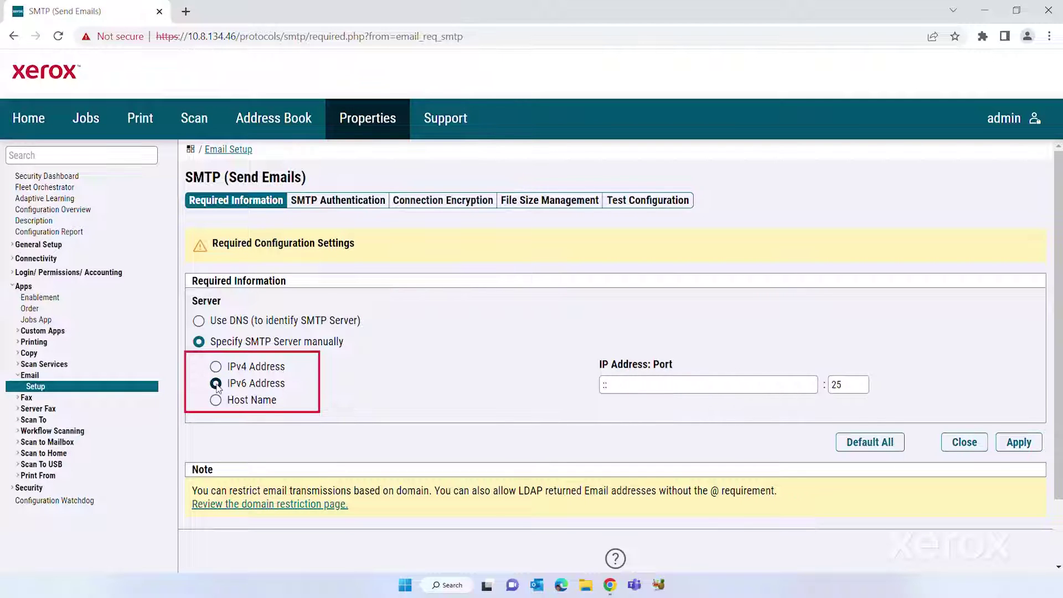
click(216, 400)
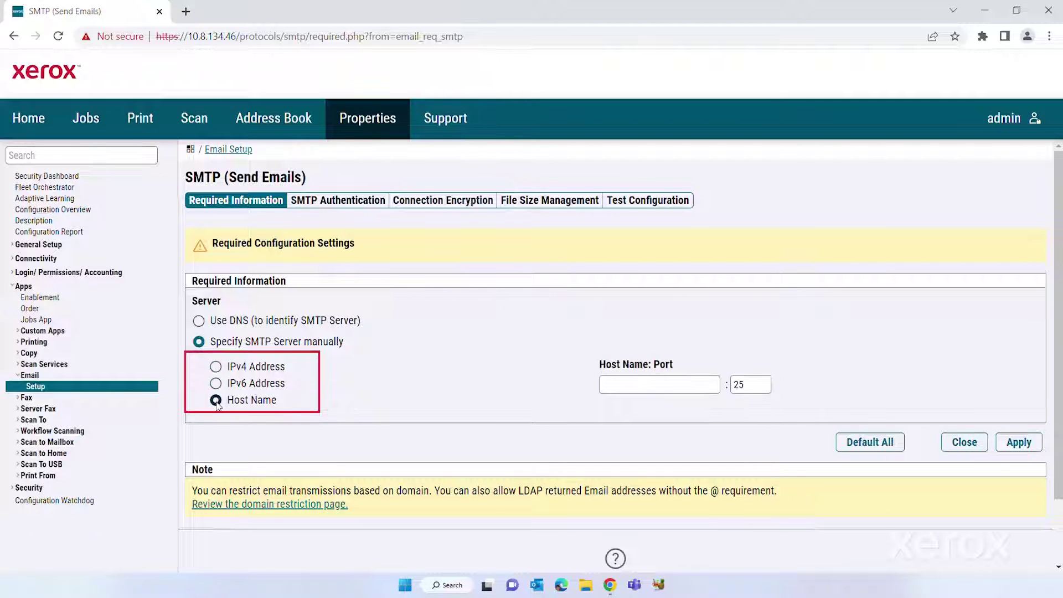
click(217, 368)
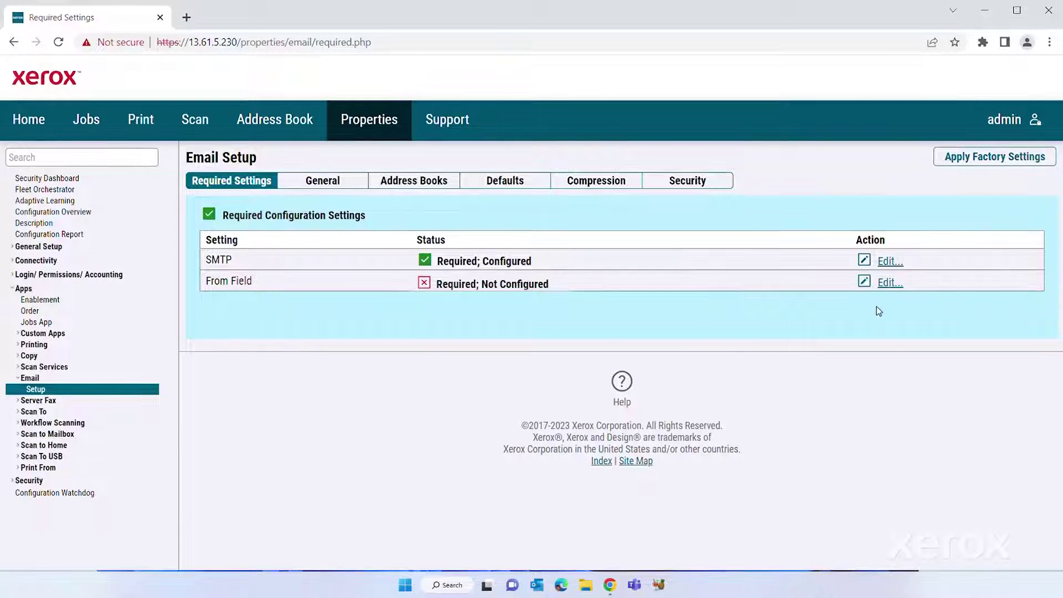
Step: Enter a default From address in the From Field settings and save it
click(887, 283)
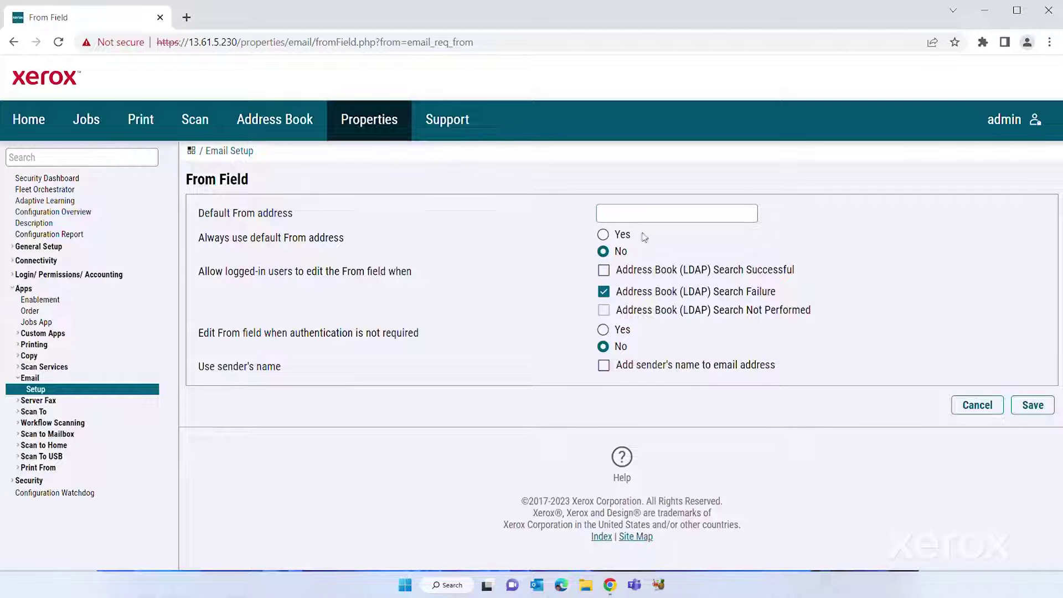
click(677, 214)
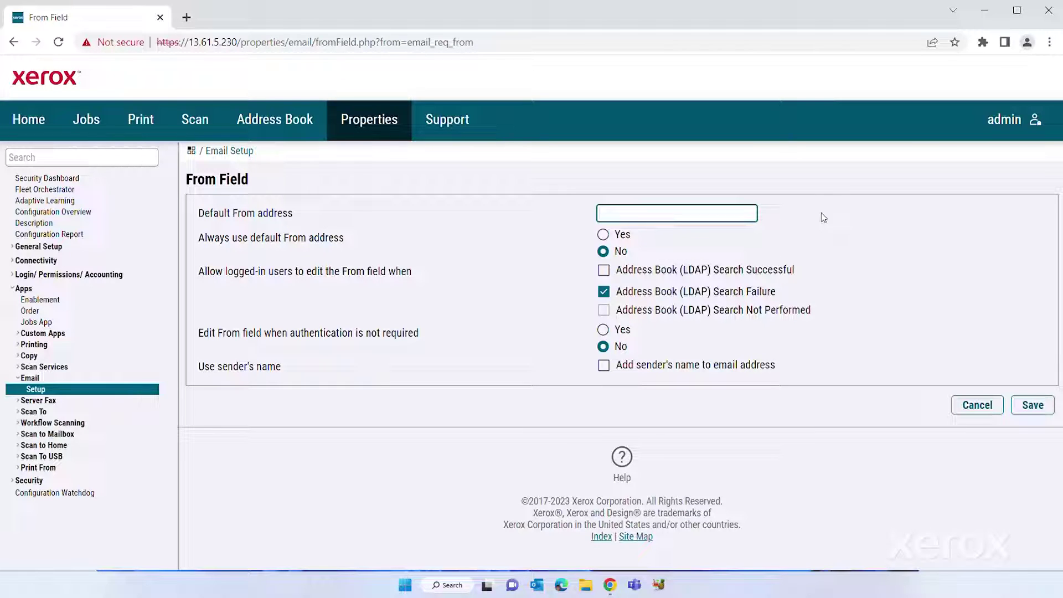
click(872, 249)
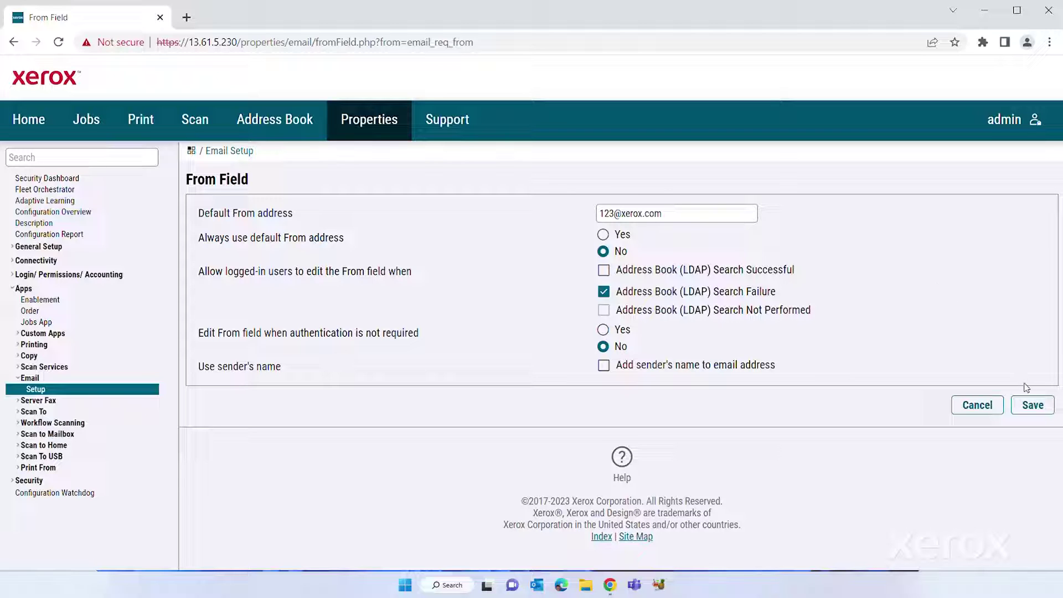
click(1033, 406)
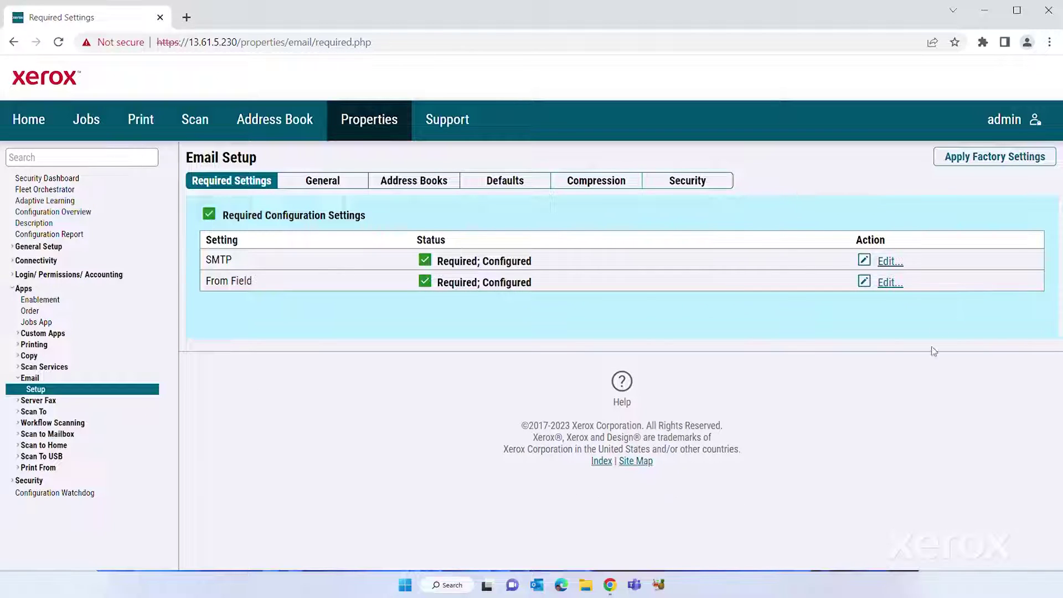